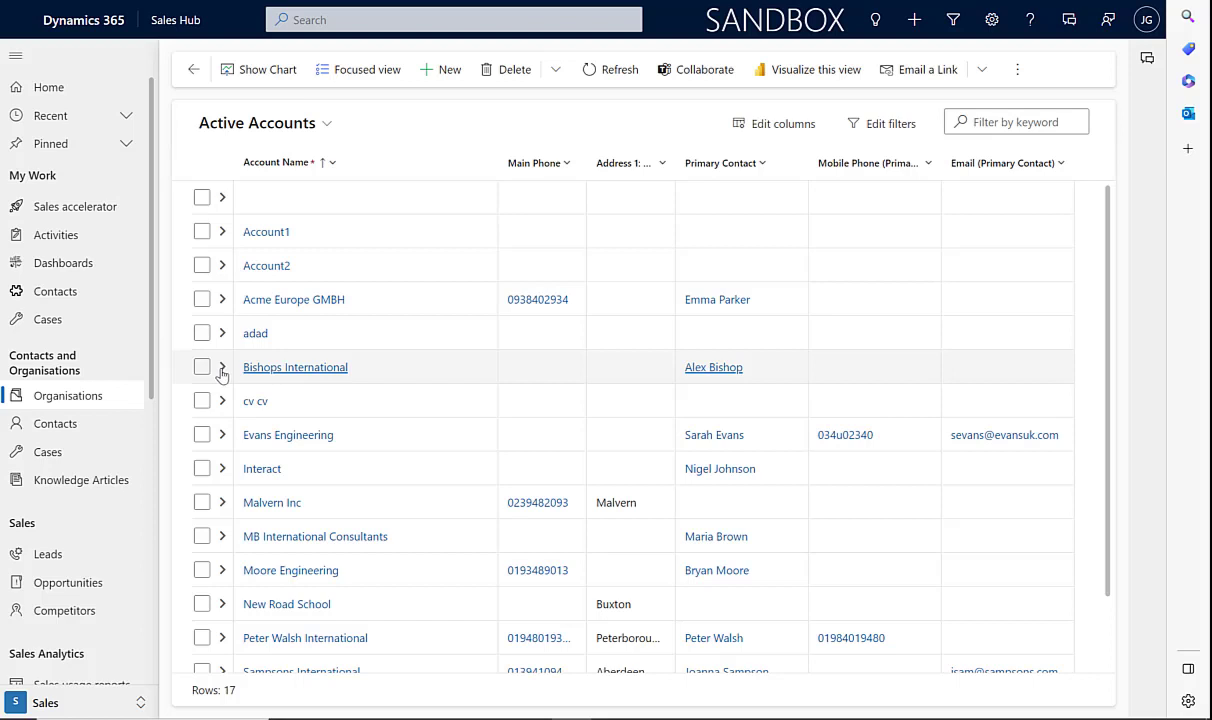
Expand Bishops International and open its Possible order opportunity (£200,000.00, Initial stage).
left_click(222, 370)
left_click(222, 370)
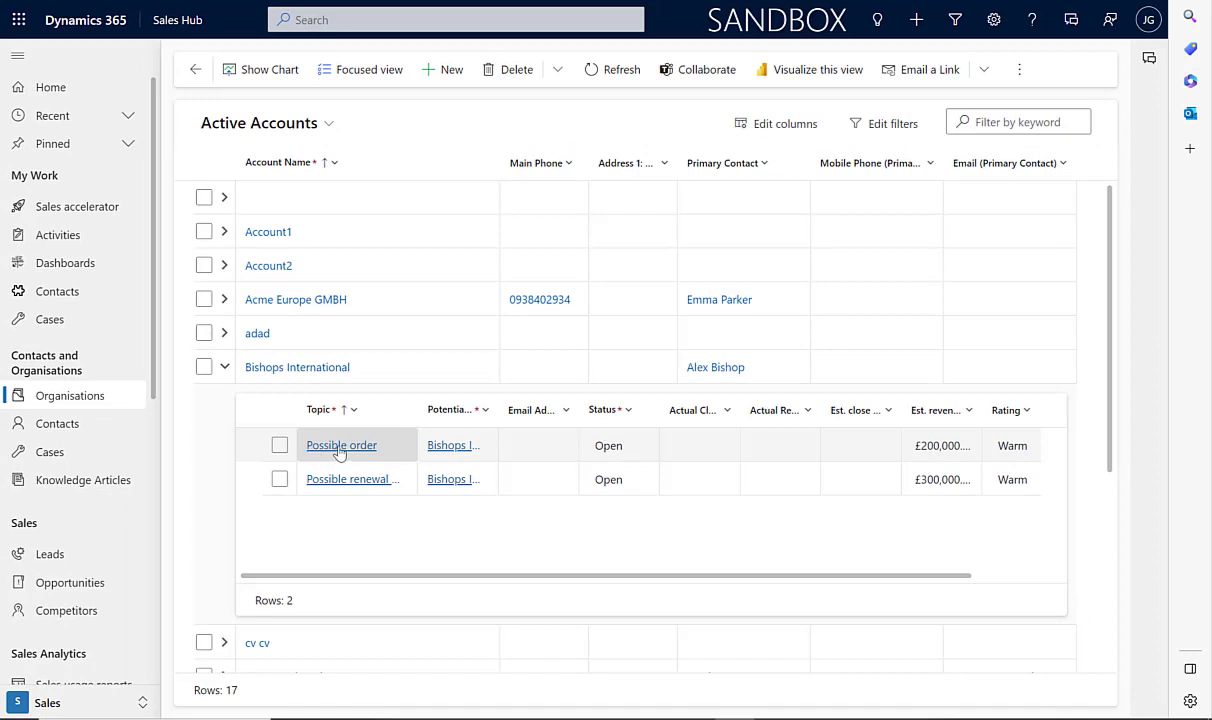
left_click(340, 449)
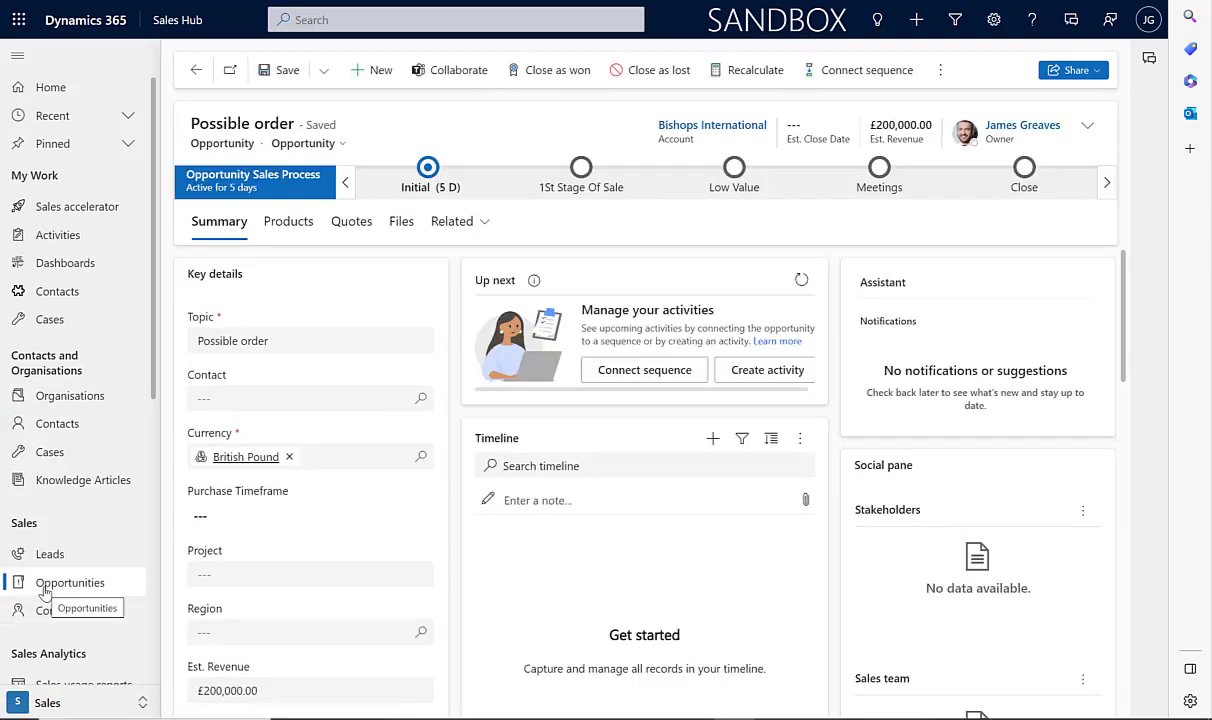
Go to the Opportunities list and expand the Possible order row to reveal its products.
left_click(44, 588)
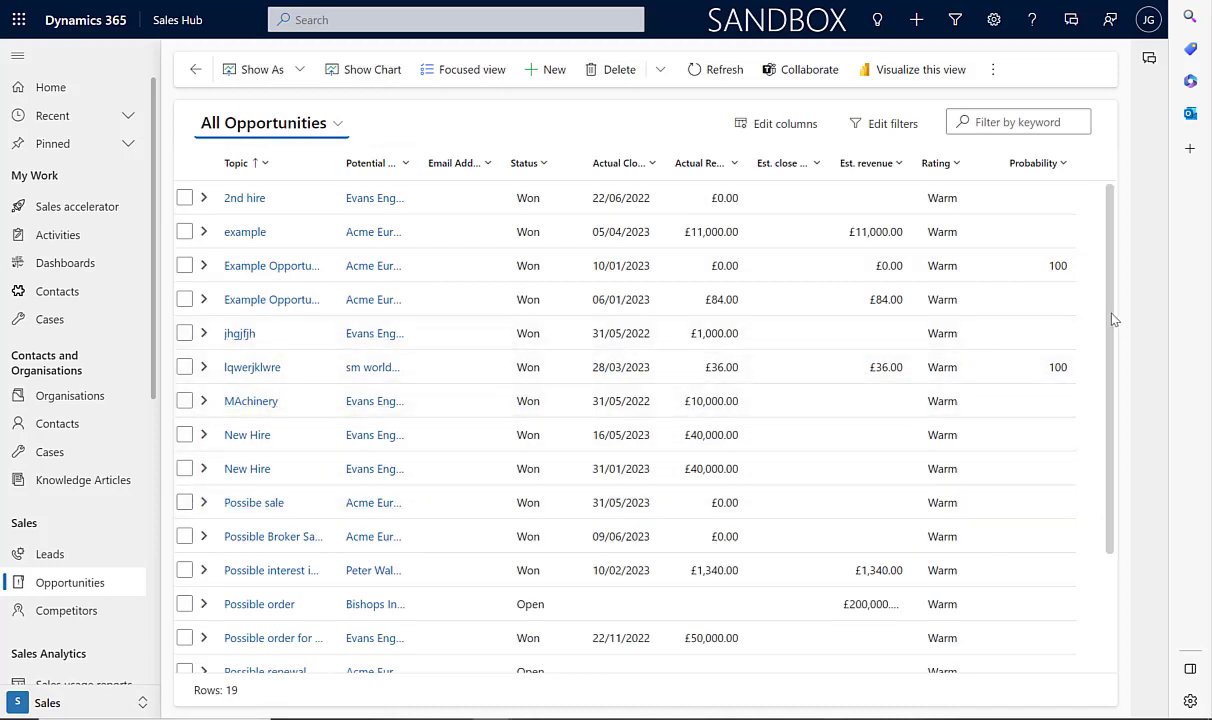
left_click_drag(1113, 318, 1106, 453)
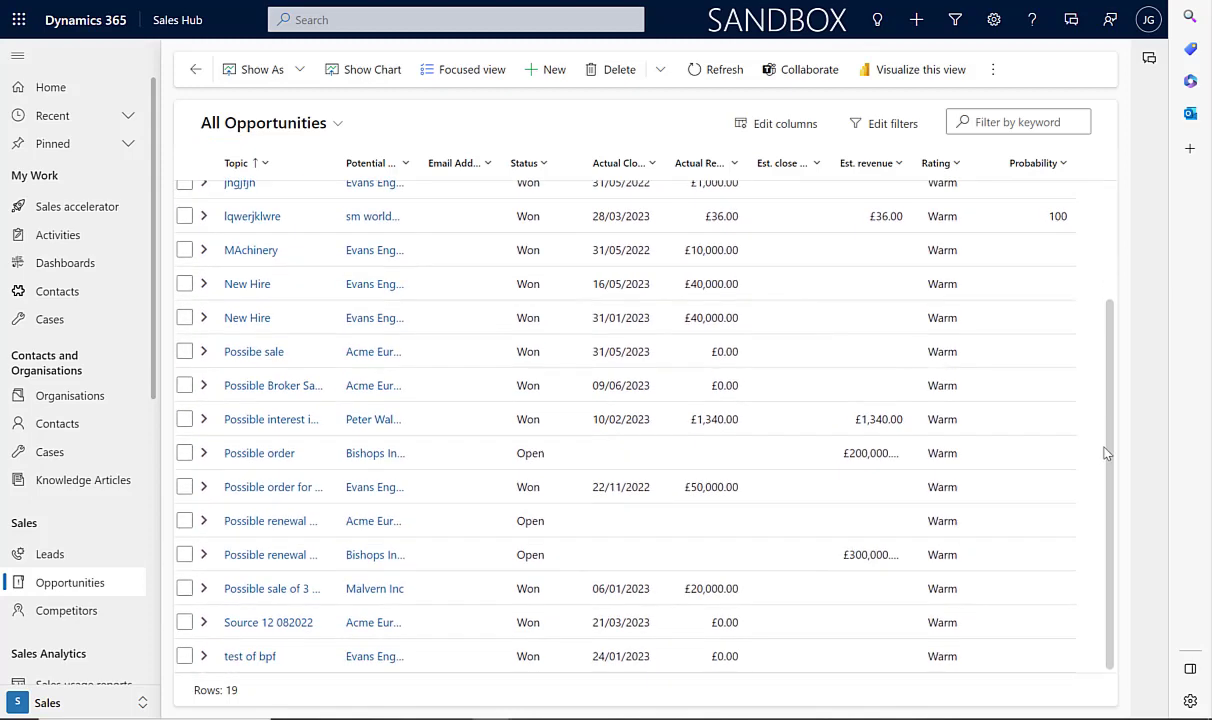
left_click(205, 455)
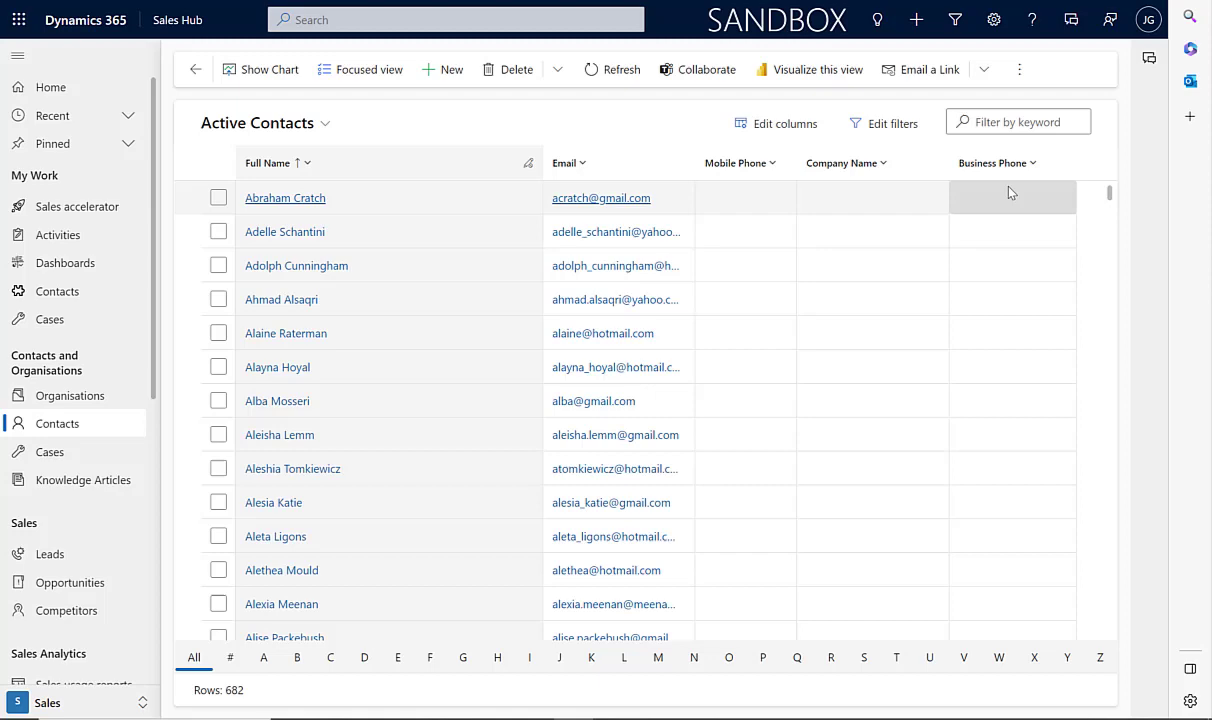
Filter Active Contacts to names beginning with F using the jump bar letter.
left_click_drag(1110, 195, 405, 291)
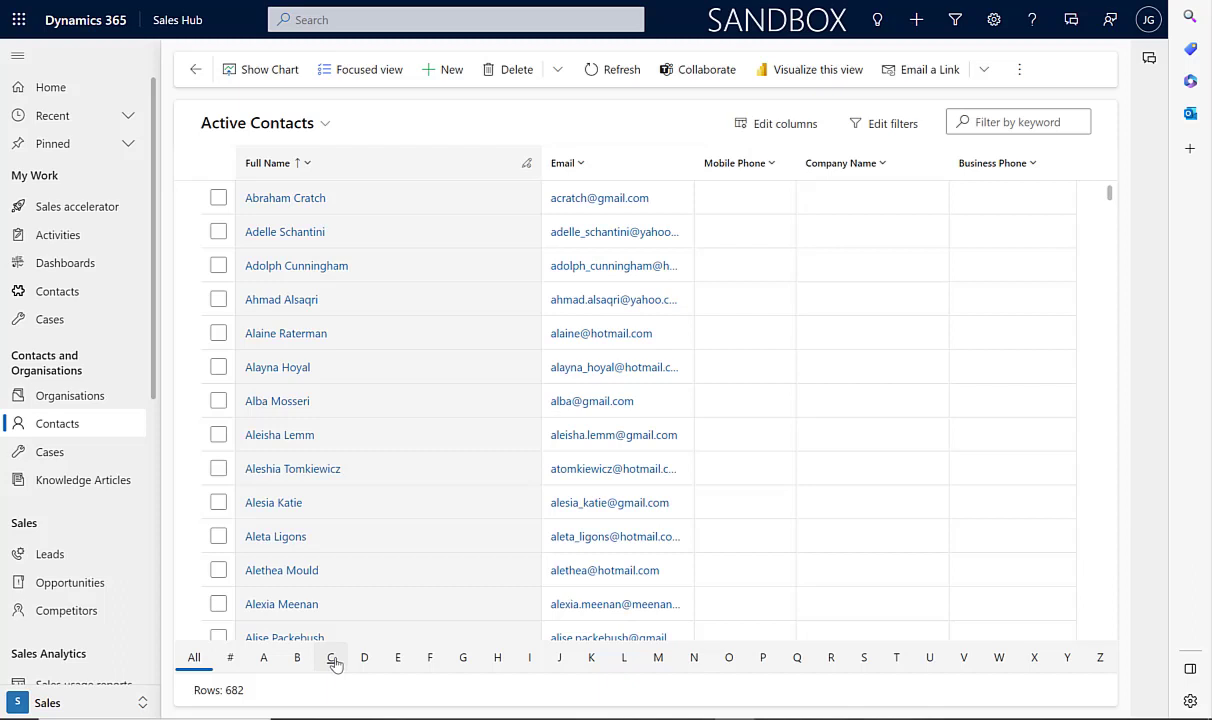
left_click(429, 657)
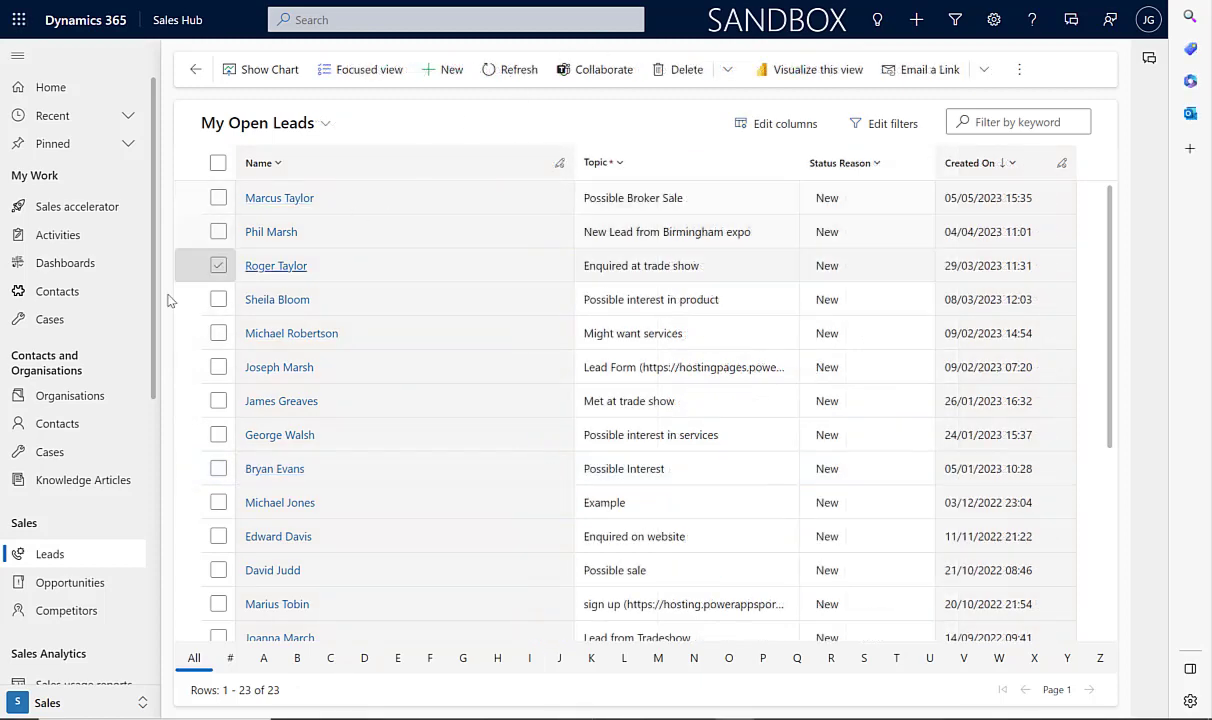
Switch to Active Cases and scroll the grid right and down to the last rows.
left_click(74, 323)
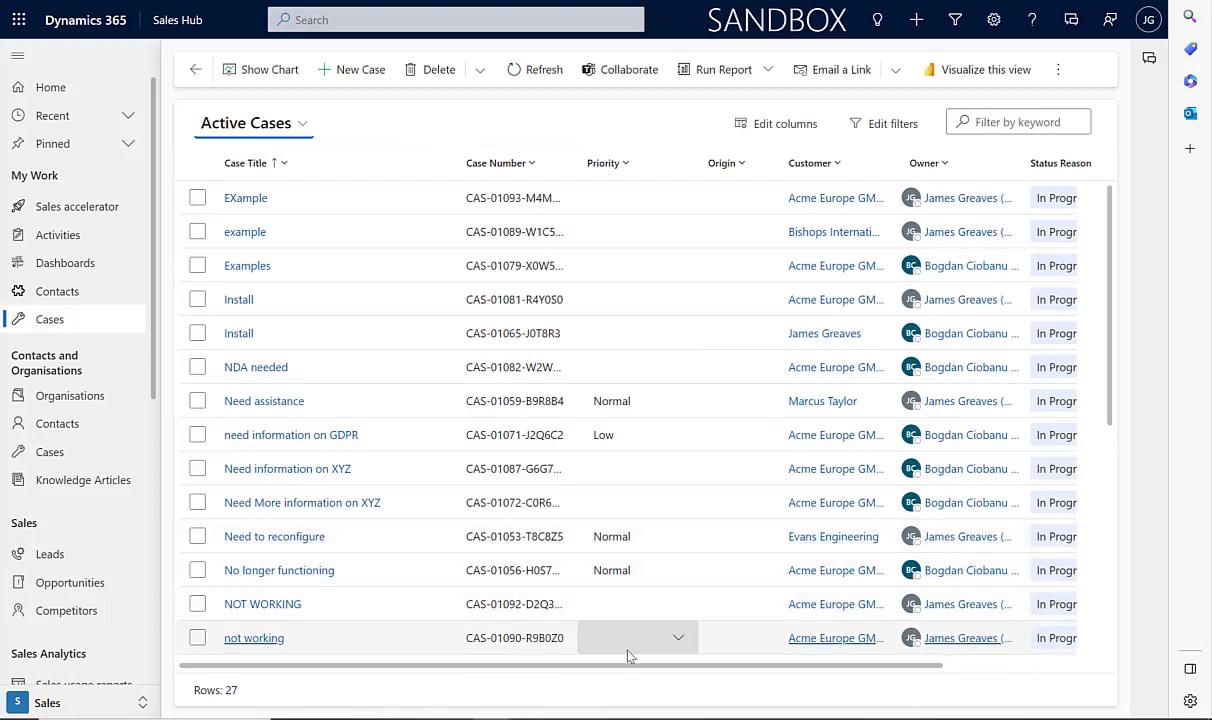
left_click_drag(674, 666, 812, 663)
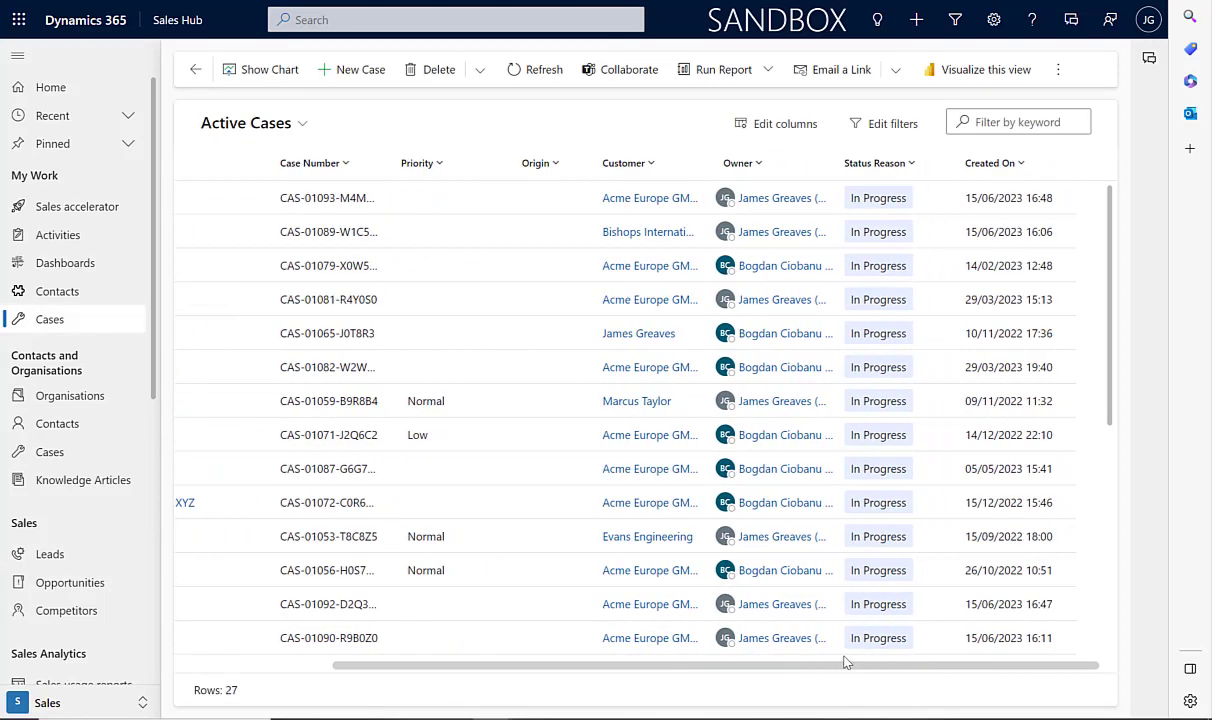
scroll(1112, 290, "down", 1)
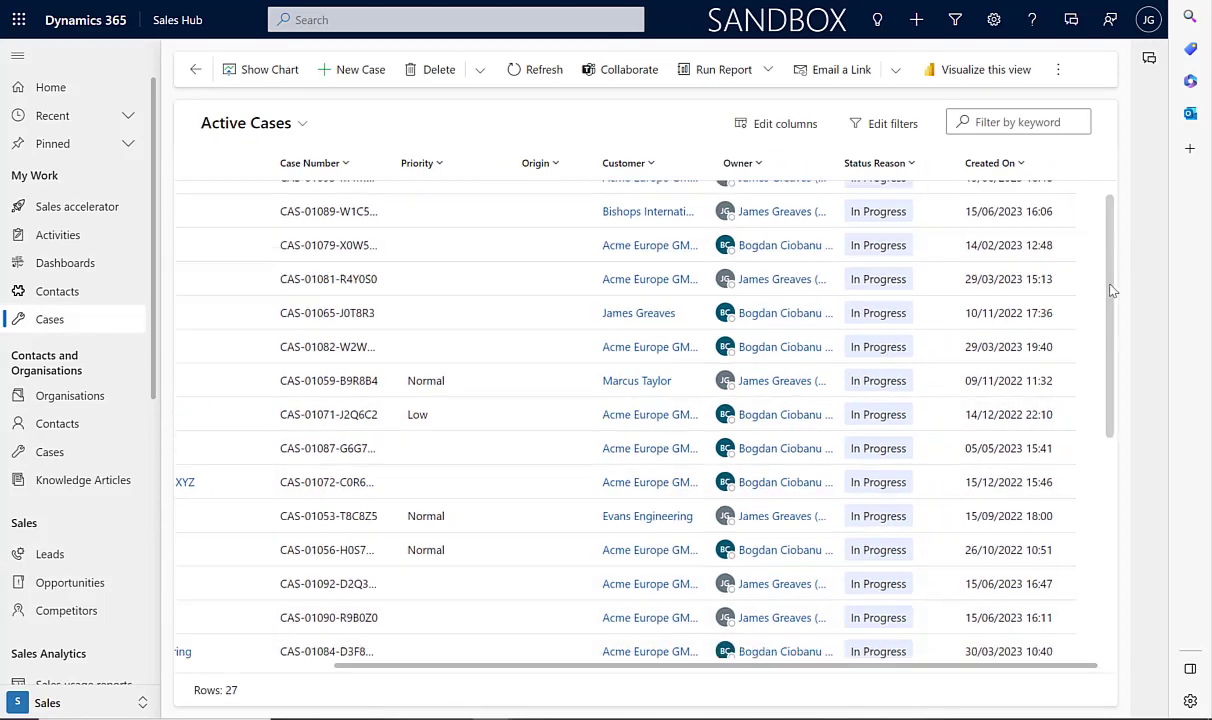
left_click_drag(1112, 290, 1109, 528)
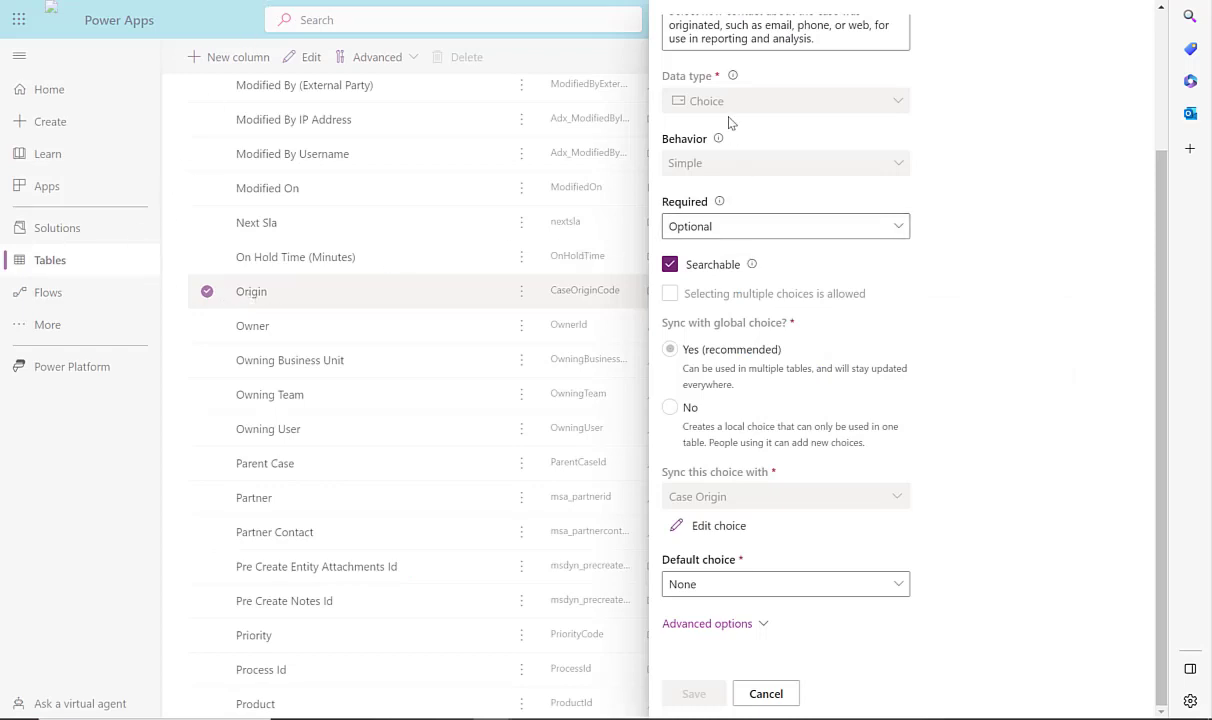
Use Edit choice on the Origin column to open the Case Origin choice values.
left_click(722, 528)
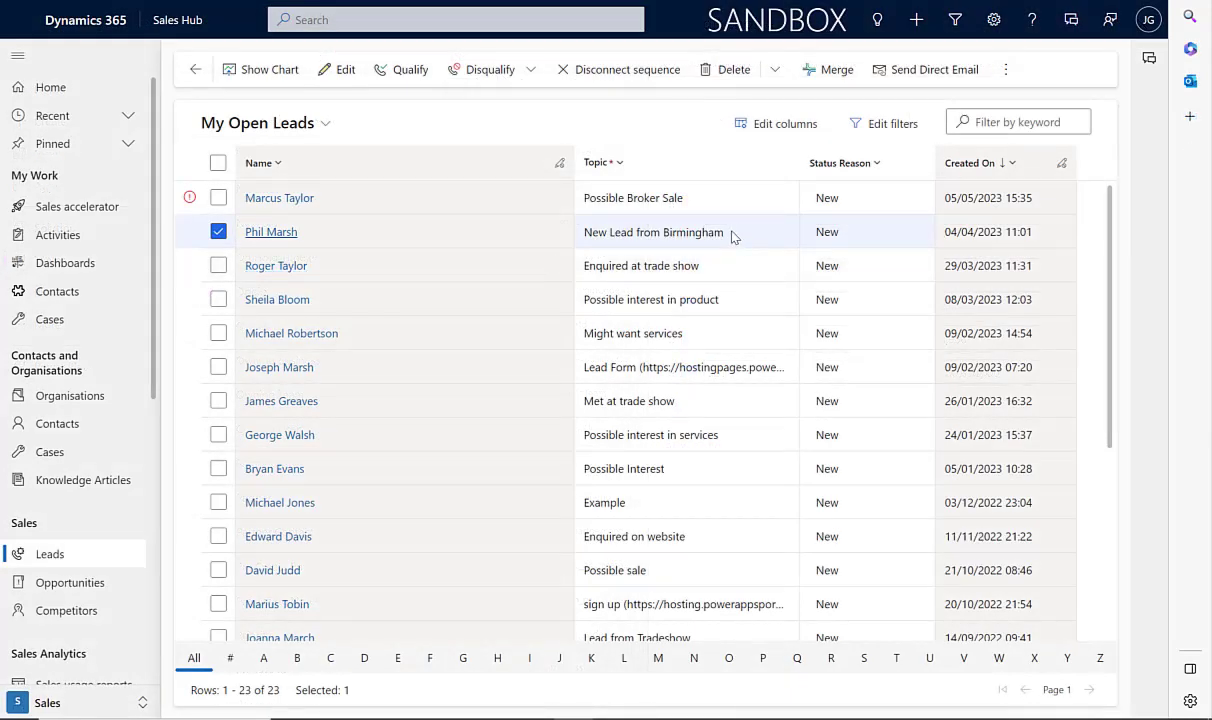
Append ' expo' to the Birmingham lead's topic, then start typing 'for food sales' on Possible Broker Sale.
left_click(731, 236)
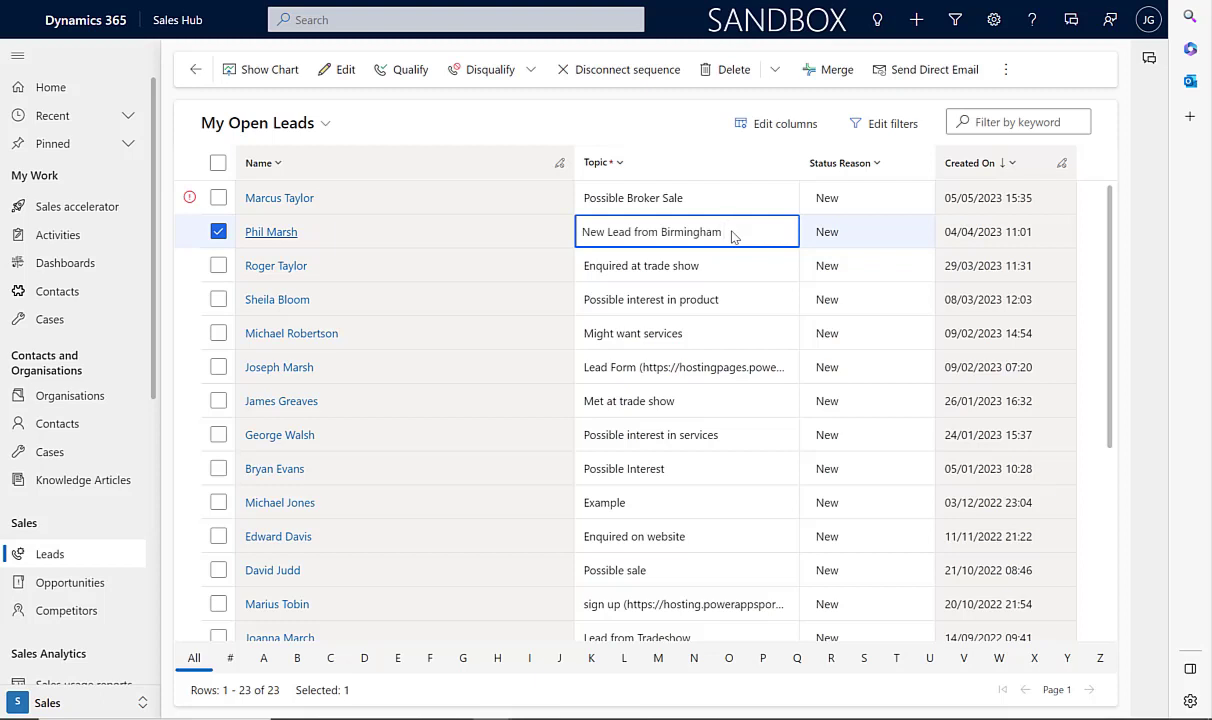
type("expo")
left_click(717, 200)
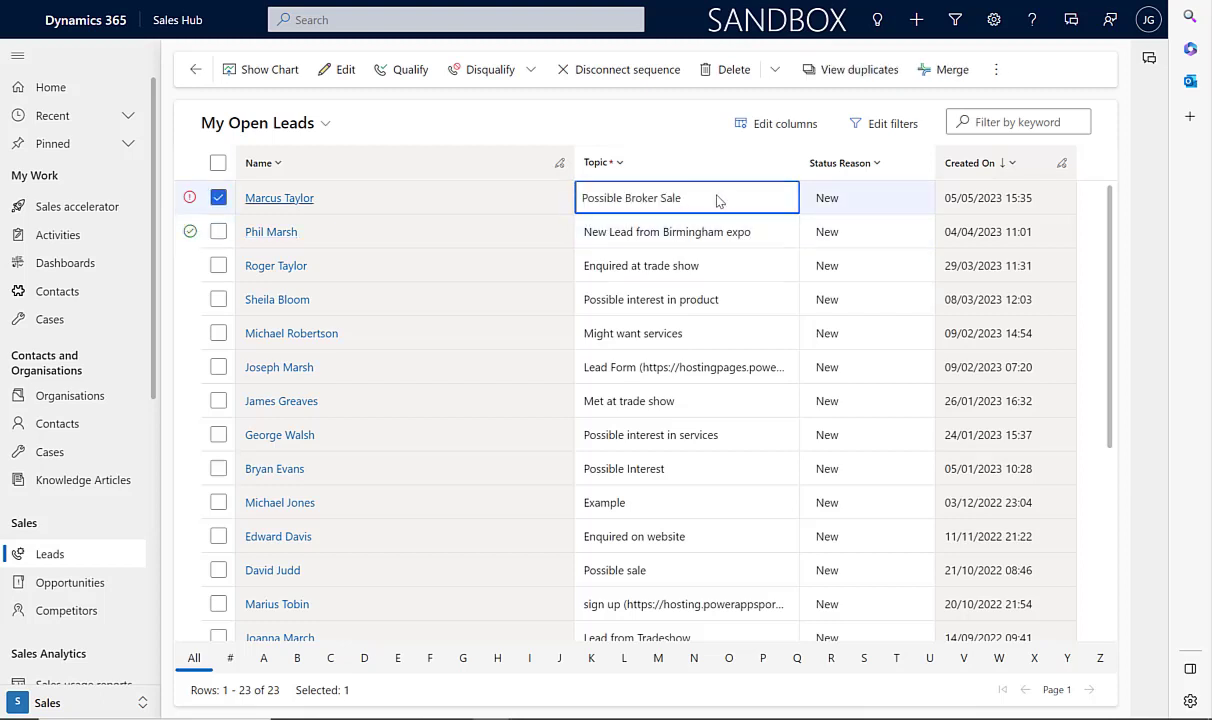
type("for food sales")
Discard the unfinished topic edit and open Customize the System via Advanced Settings > Customizations.
key("Escape")
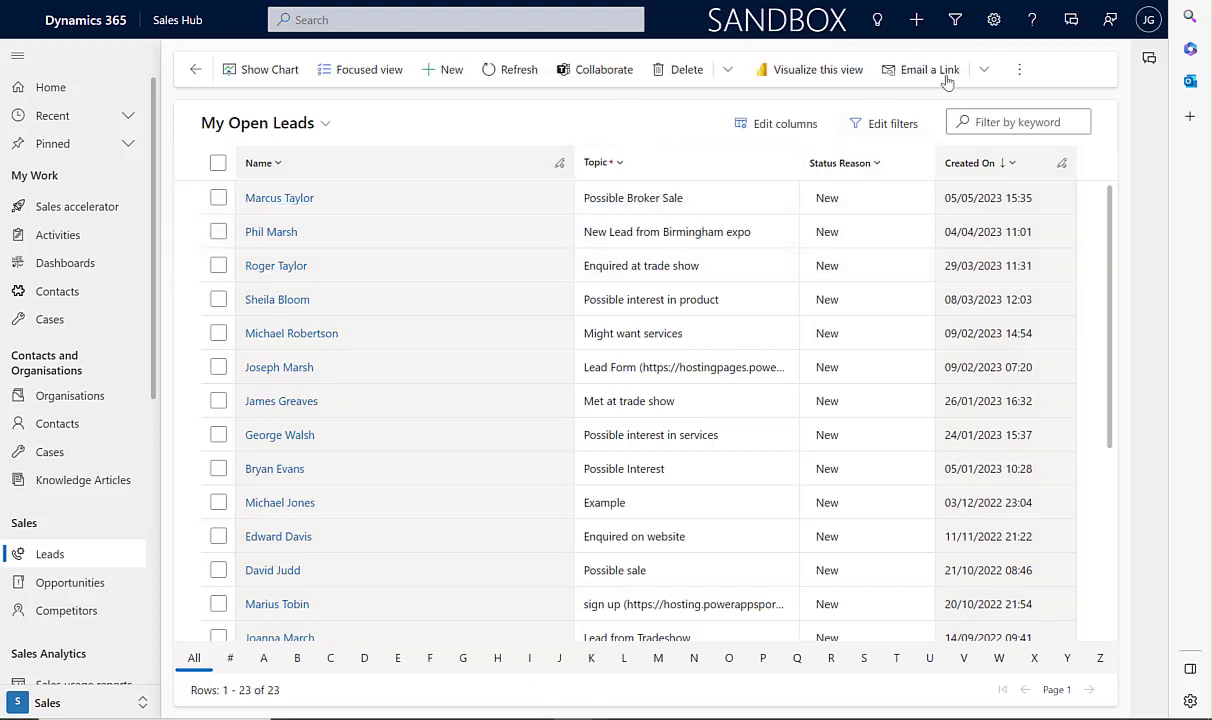
left_click(994, 22)
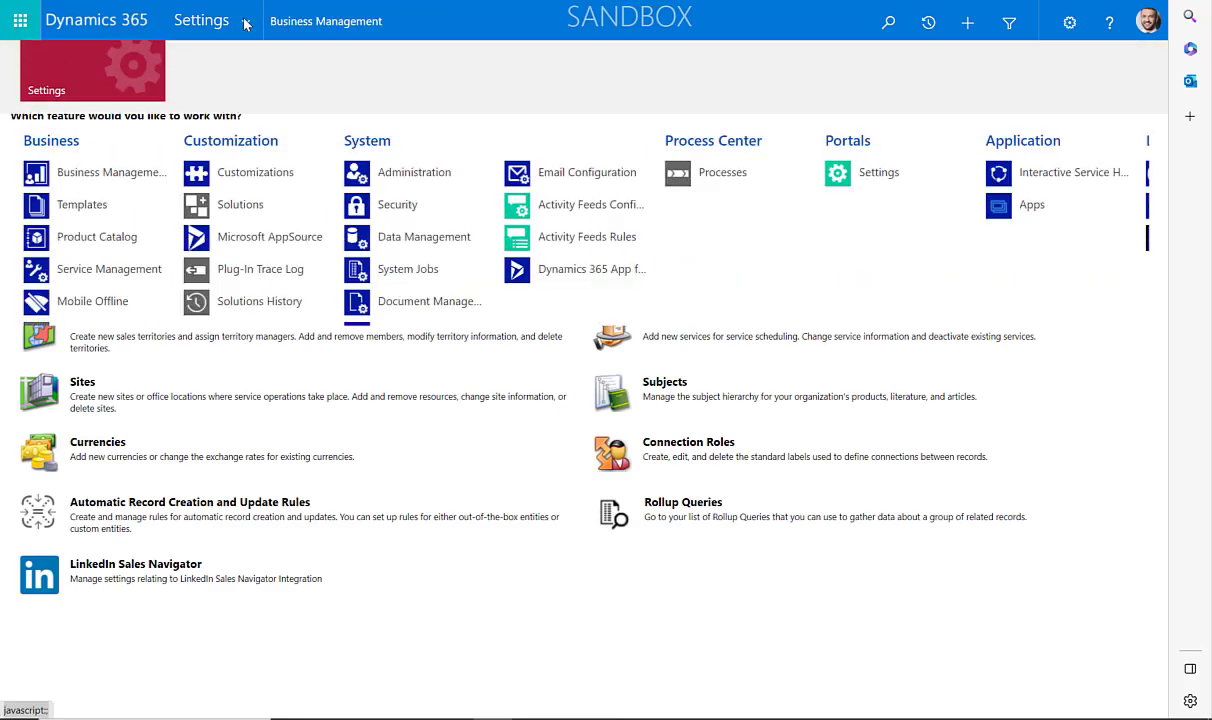
left_click(230, 178)
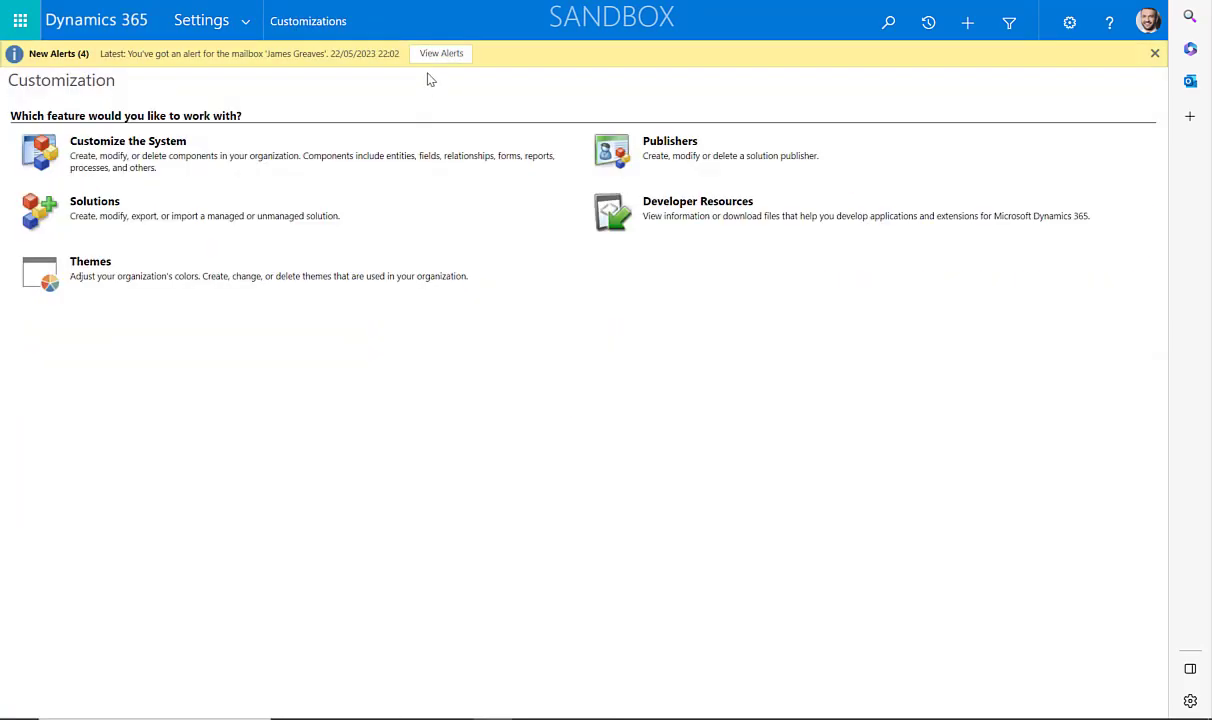
left_click(163, 147)
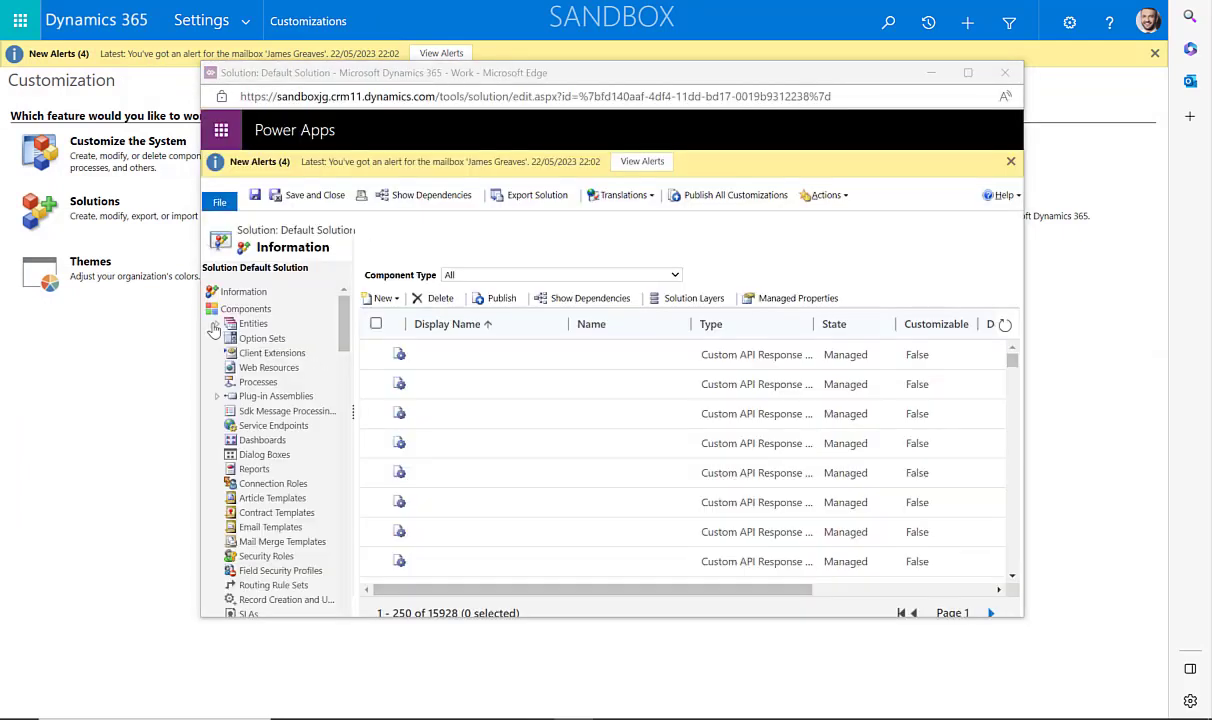
Under Entities > Account > Controls, select the Power Apps grid control and scroll its property list.
left_click(216, 324)
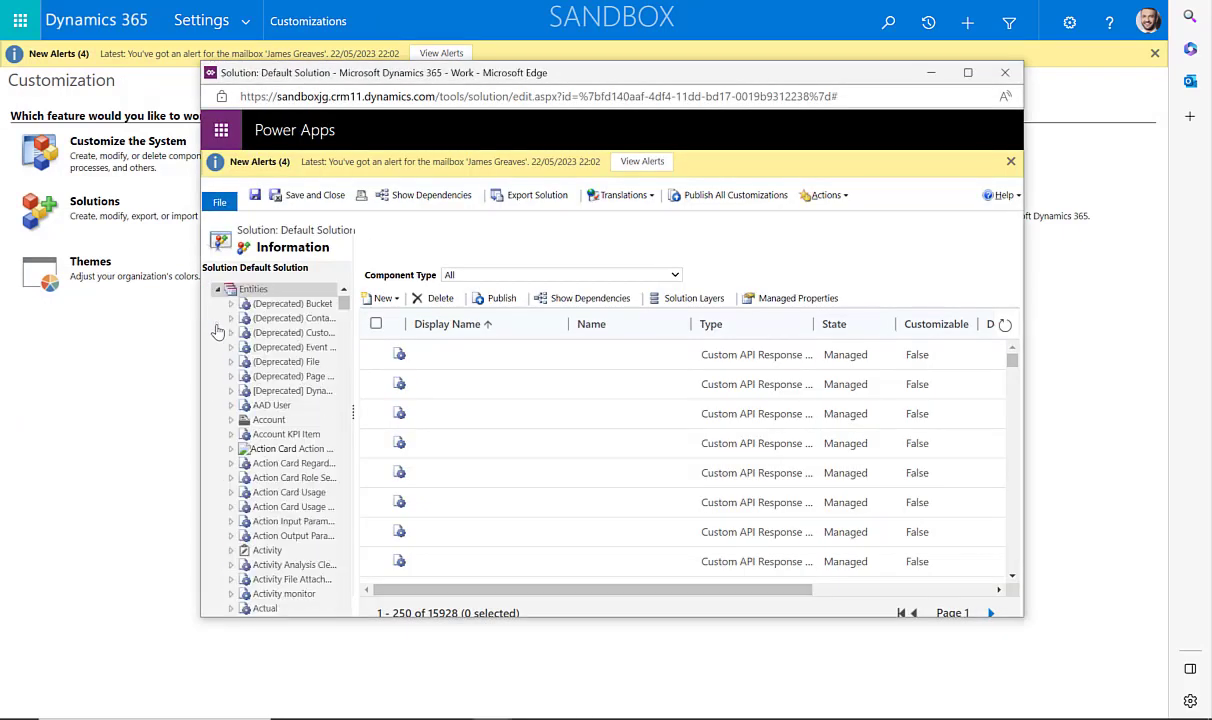
left_click(233, 421)
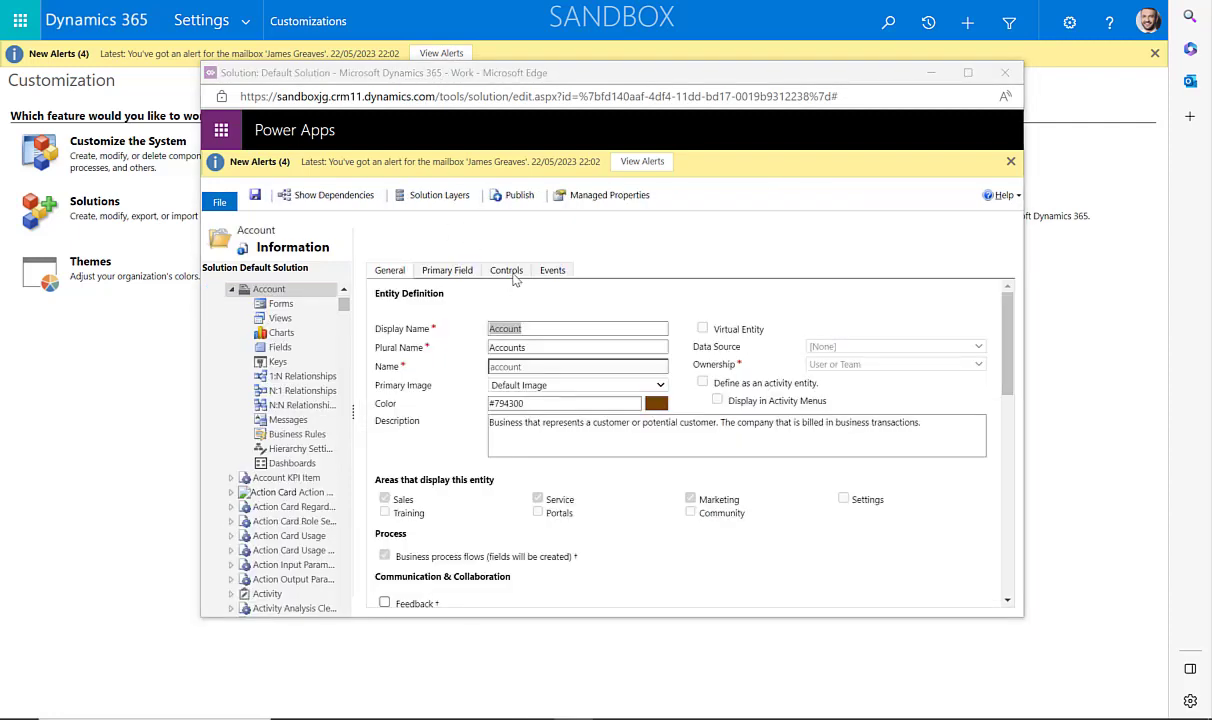
left_click(512, 274)
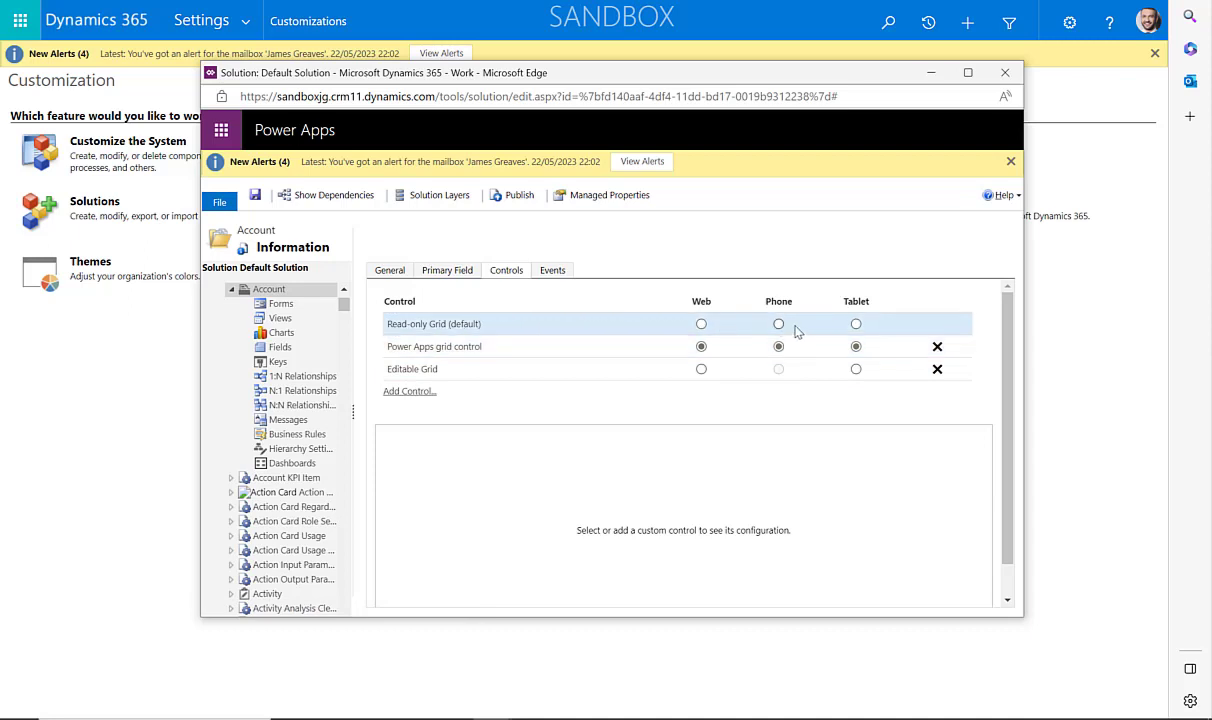
left_click(837, 356)
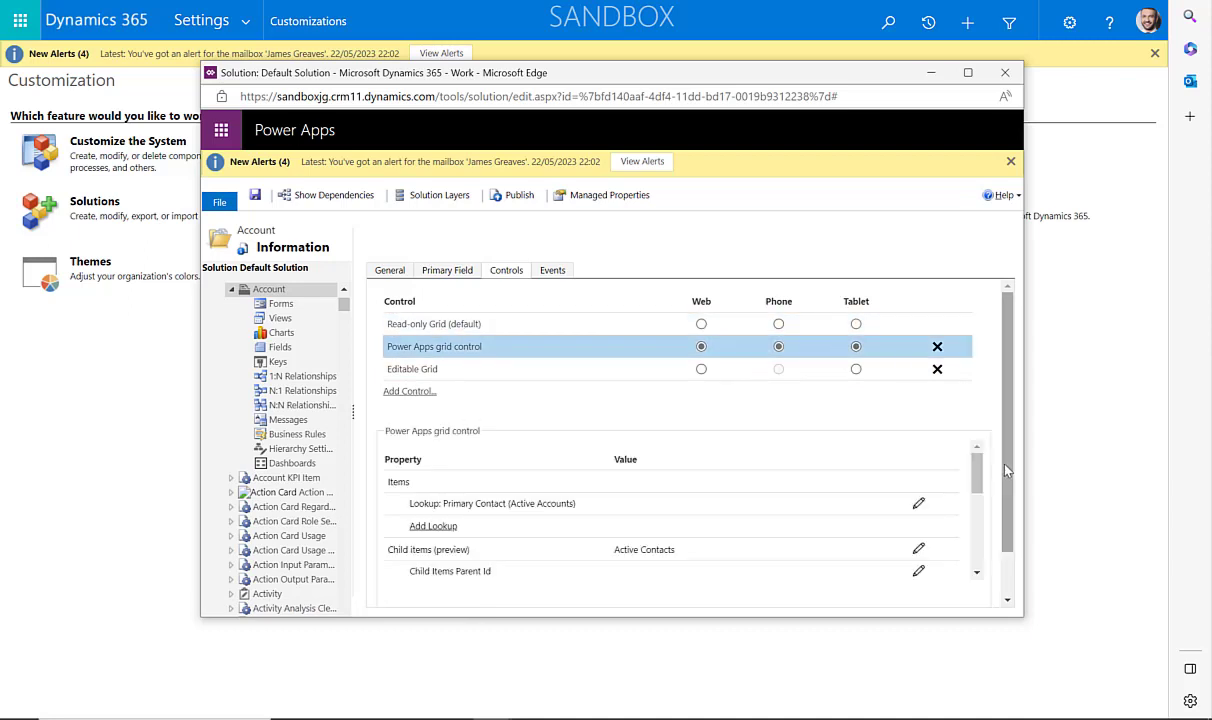
scroll(1003, 490, "down", 1)
left_click_drag(979, 441, 978, 477)
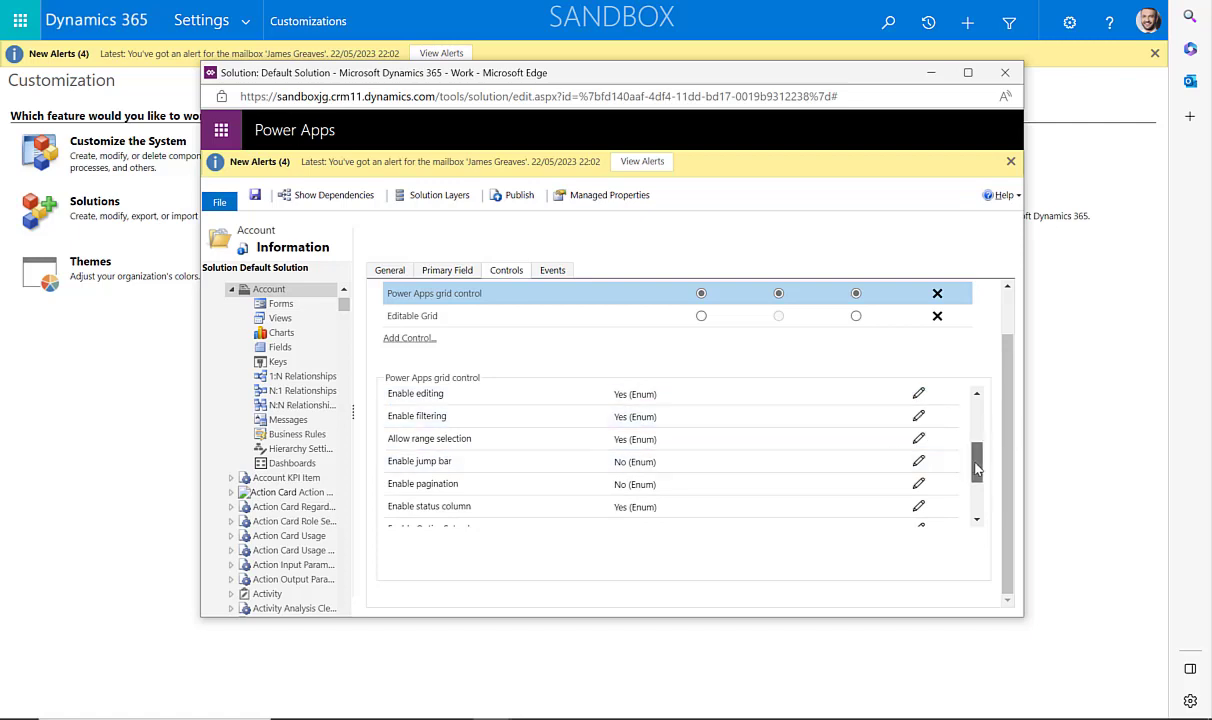
left_click_drag(977, 468, 970, 492)
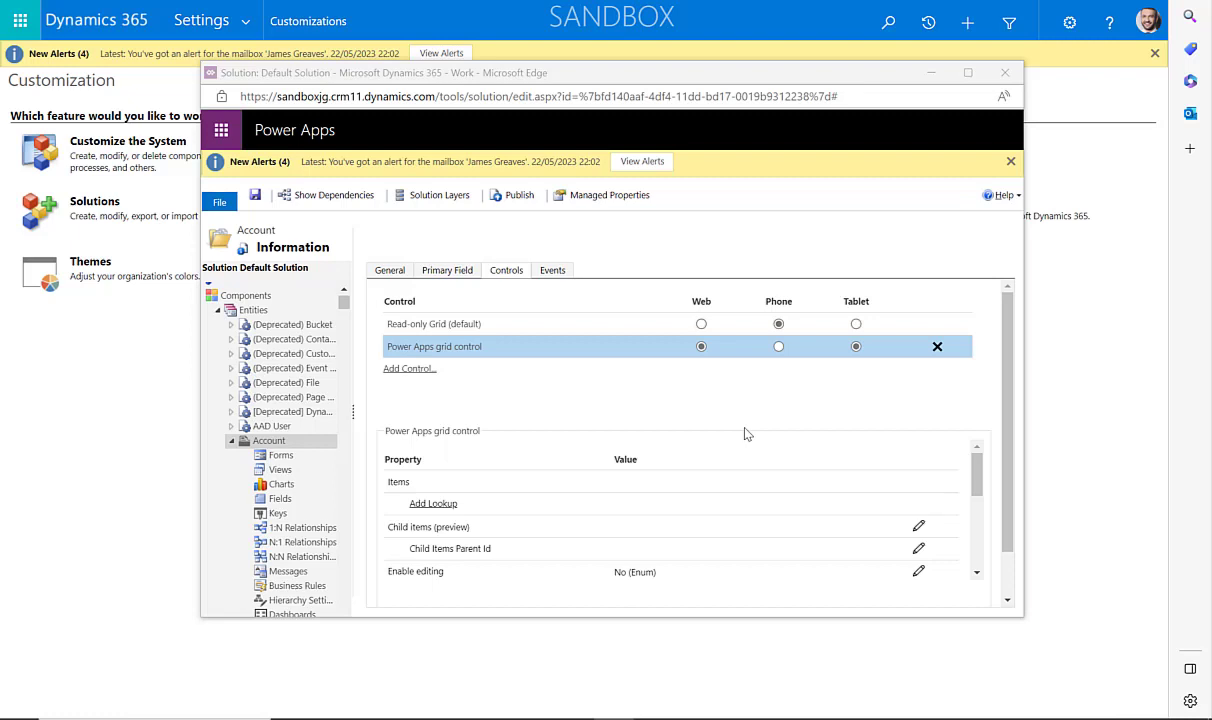
Set the Child items property to entity Opportunities with the All Opportunities view.
left_click(918, 529)
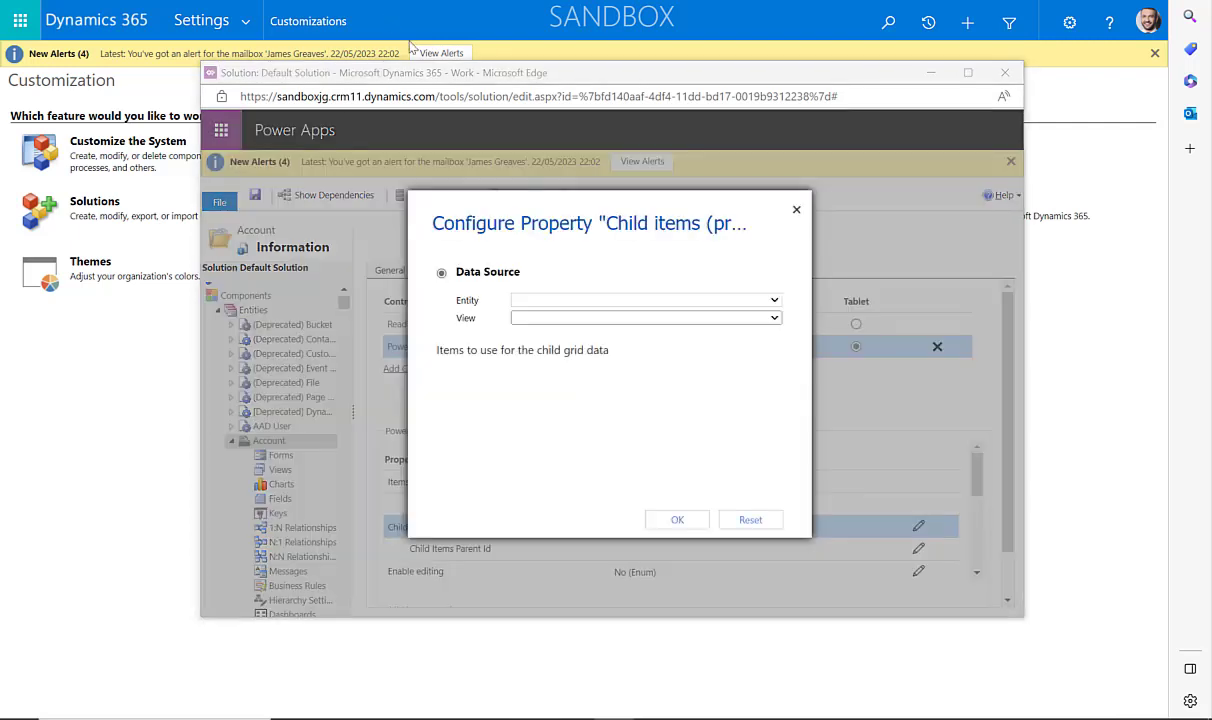
left_click(563, 301)
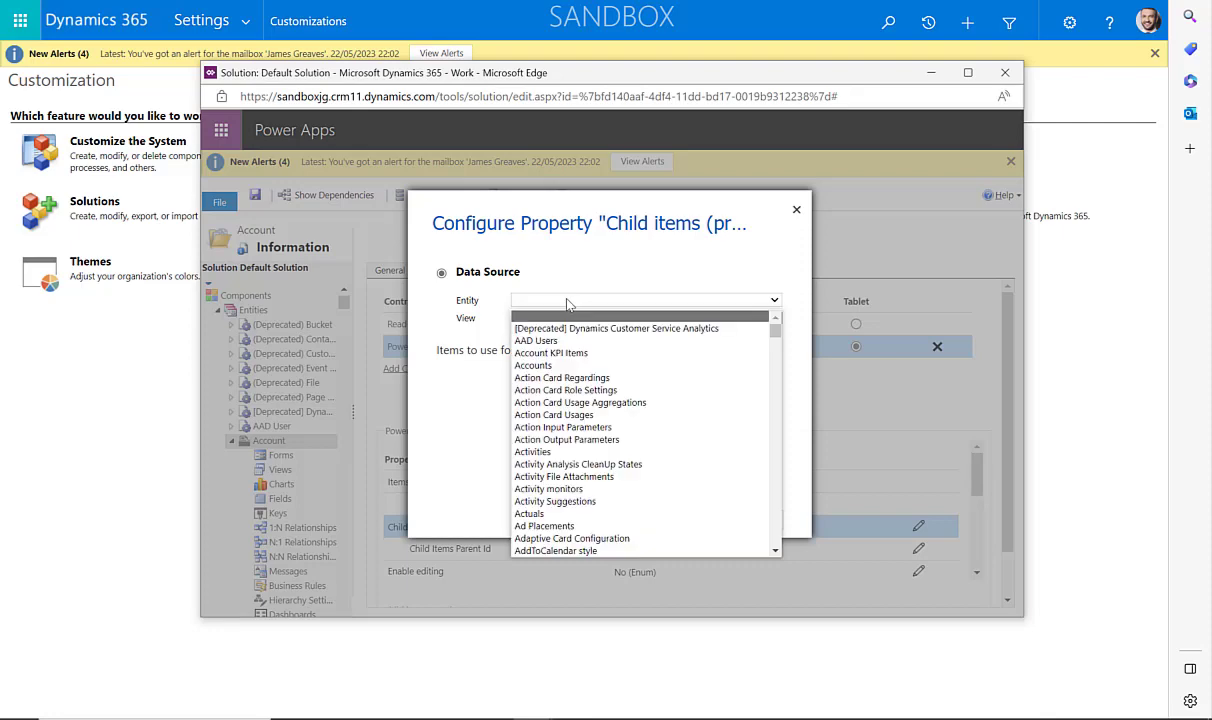
left_click_drag(776, 331, 766, 441)
left_click(652, 528)
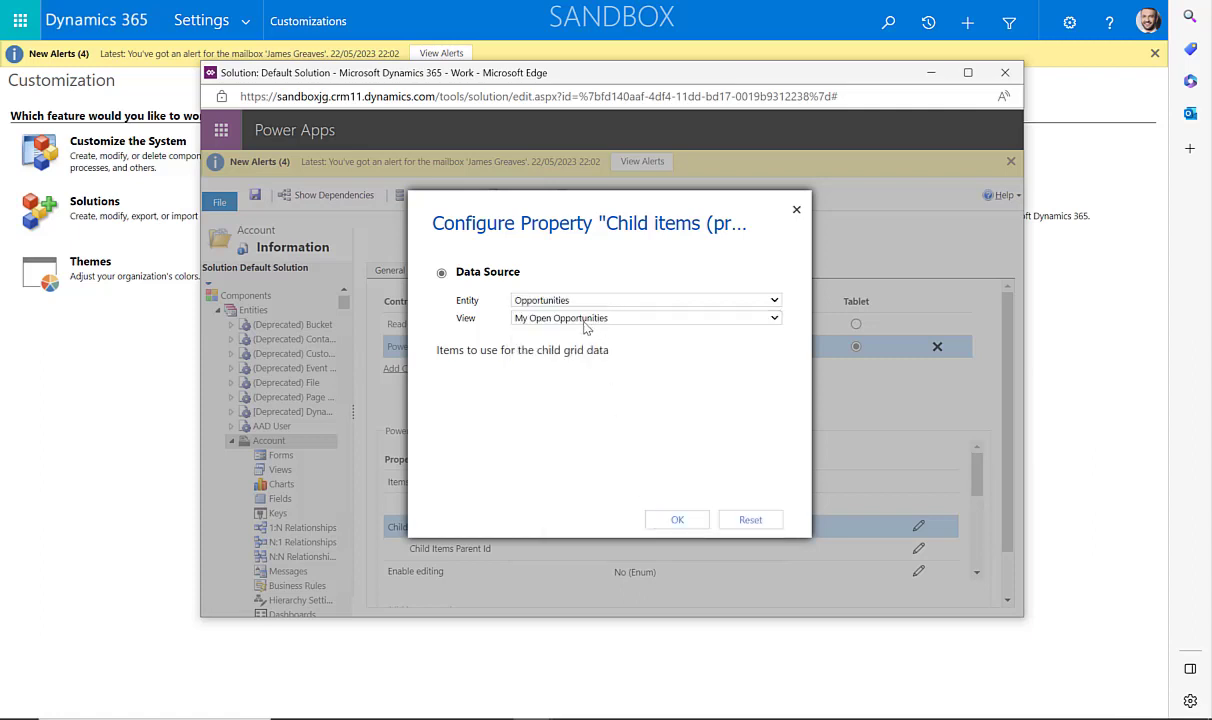
left_click(584, 320)
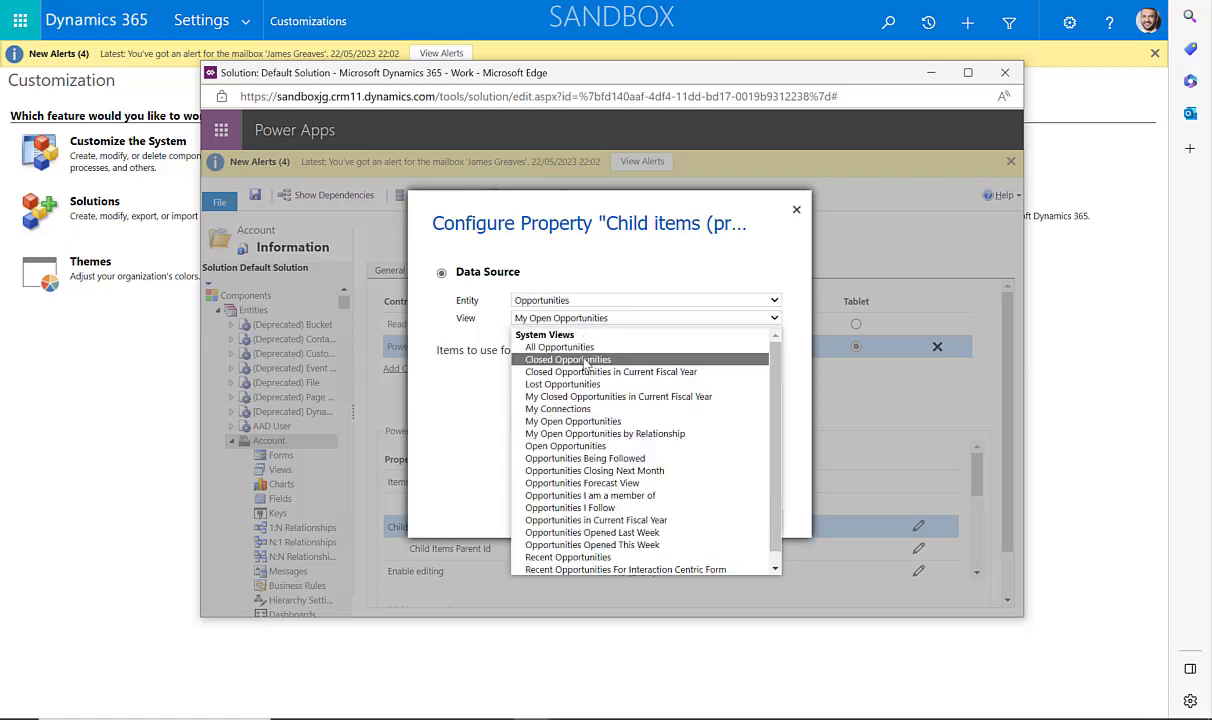
left_click(550, 346)
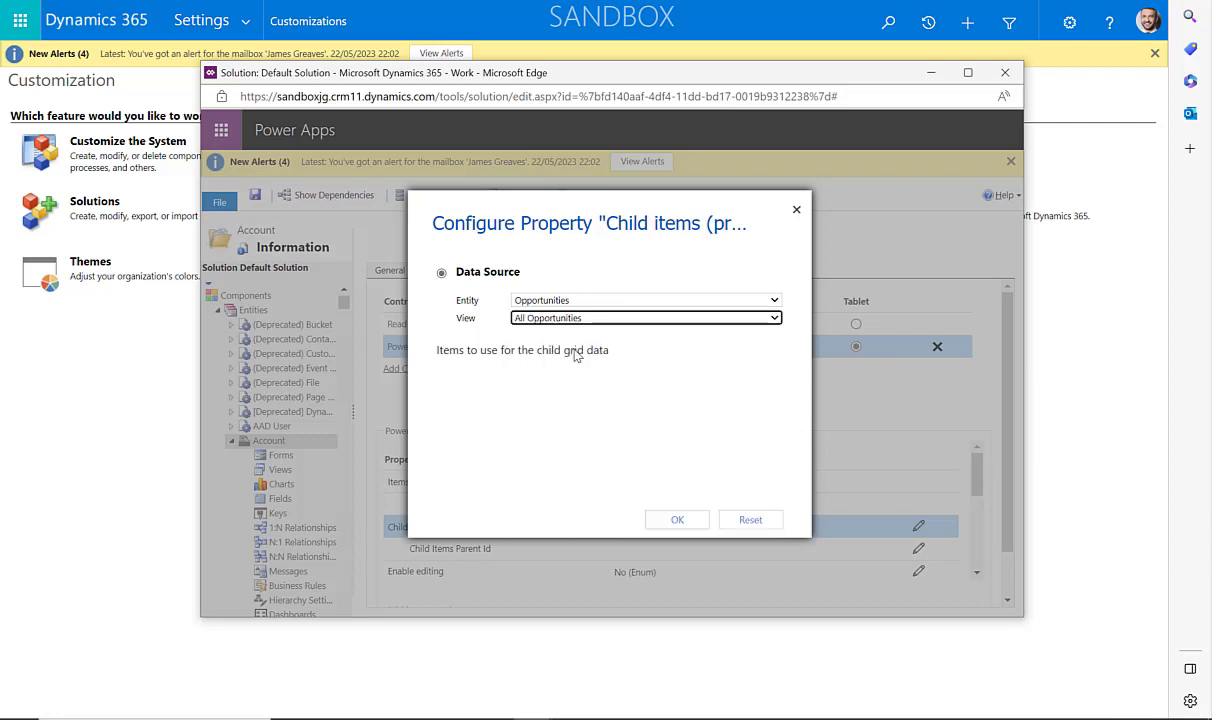
left_click(676, 522)
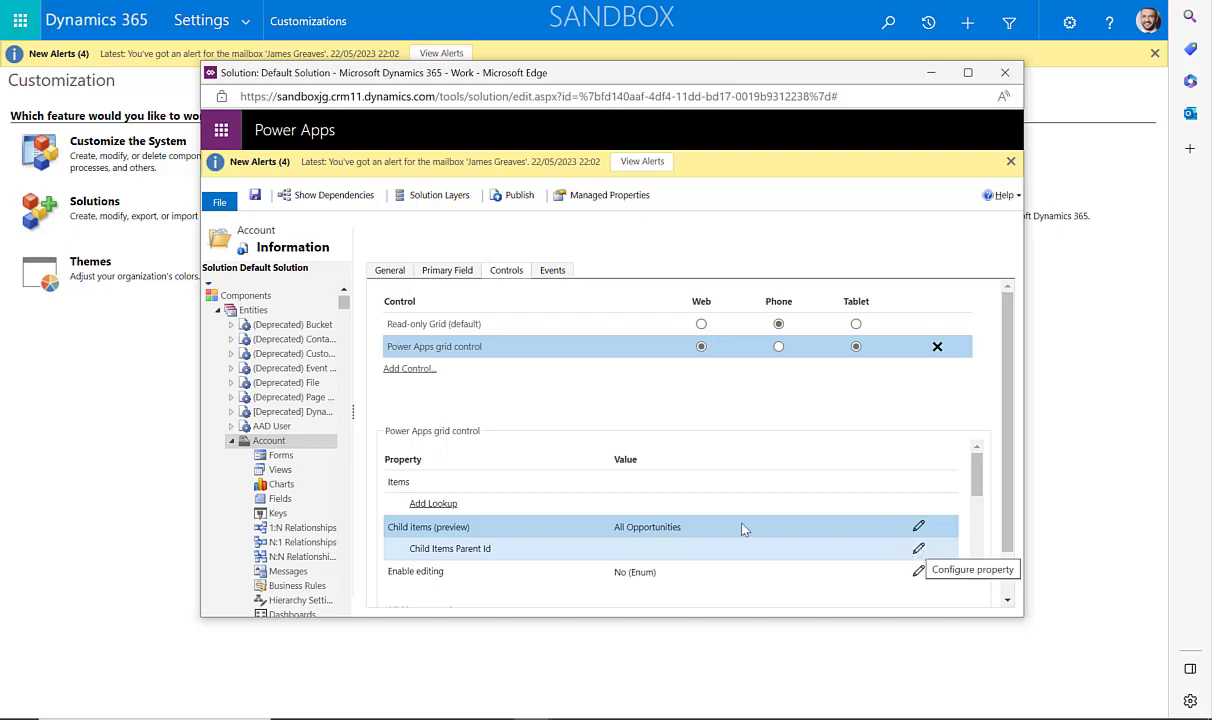
Bind Child Items Parent Id to parentaccountid (Lookup.Simple), then Save and Publish the Account entity.
left_click(919, 550)
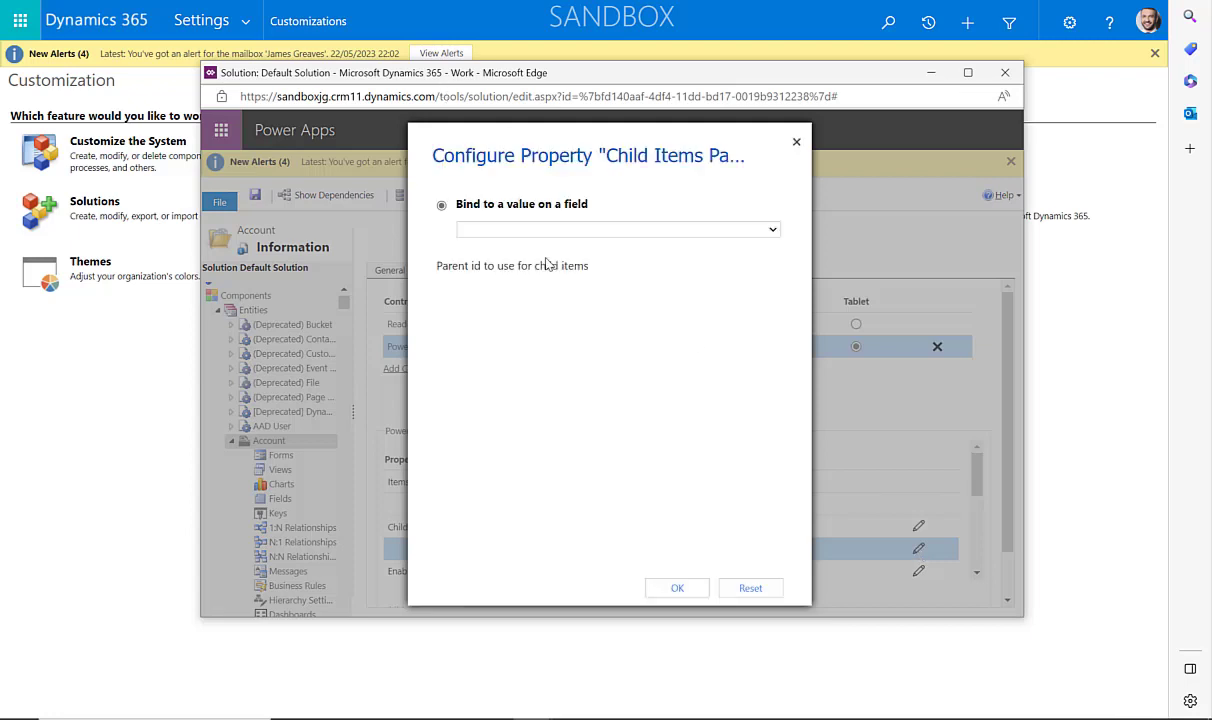
left_click(505, 231)
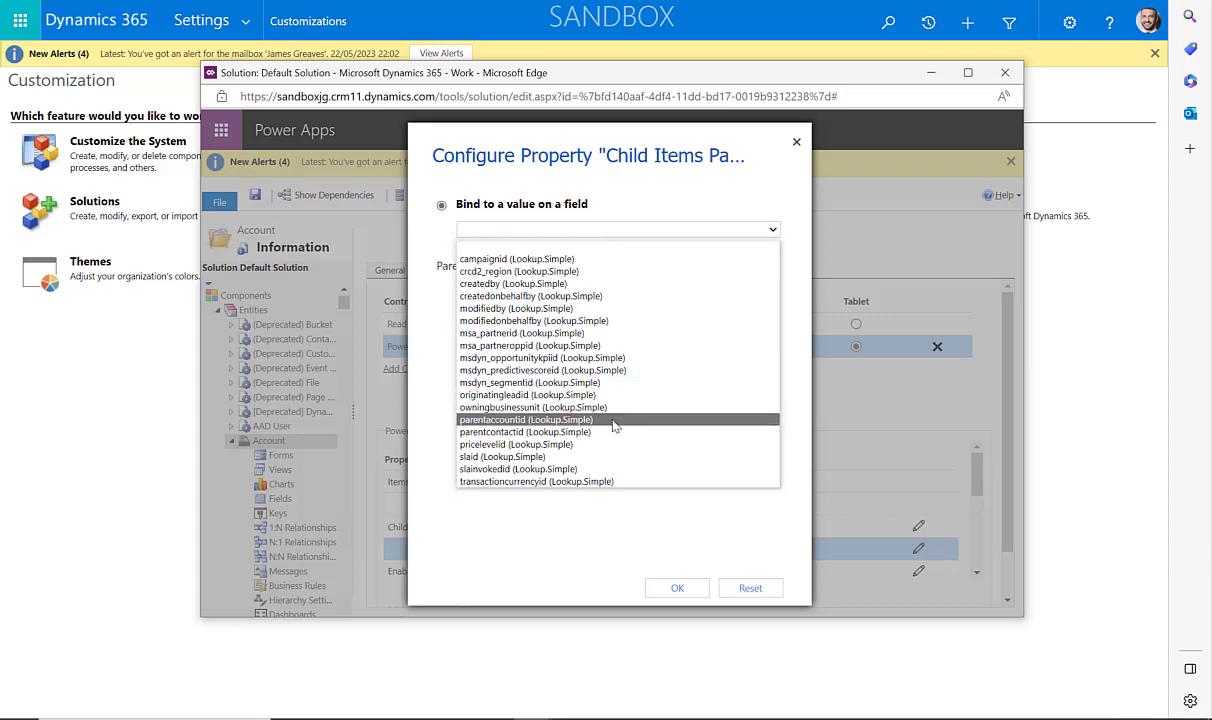
left_click(614, 425)
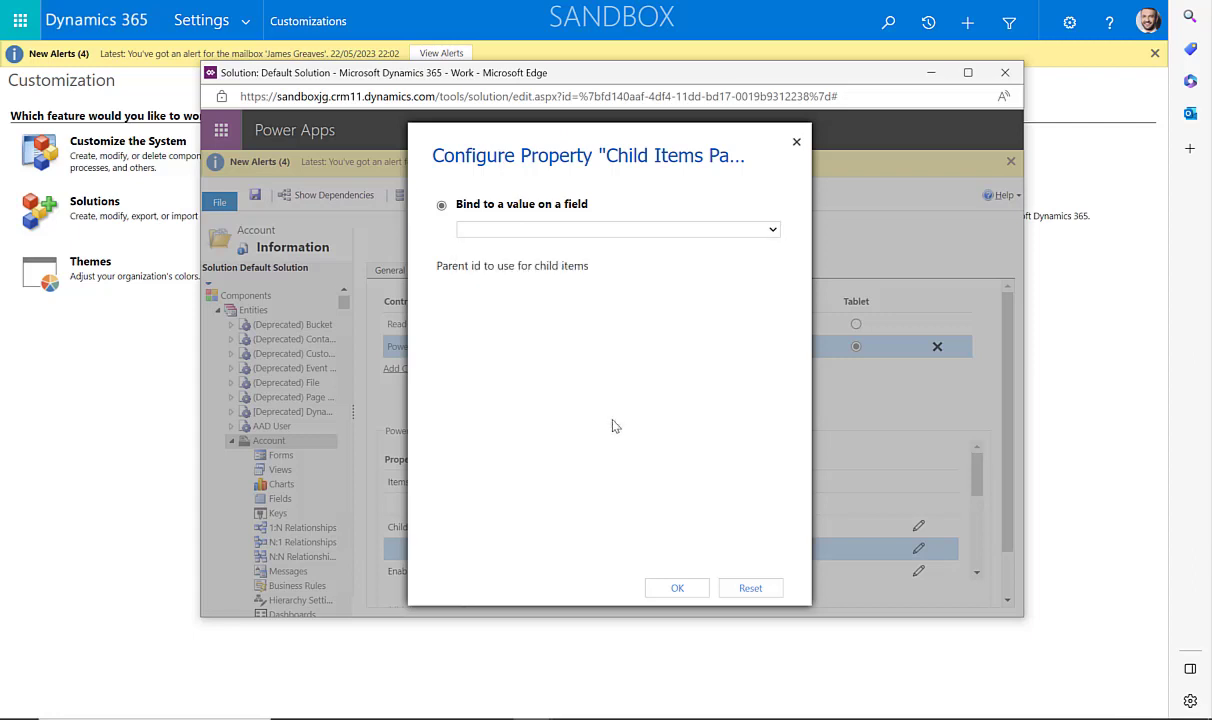
left_click(680, 589)
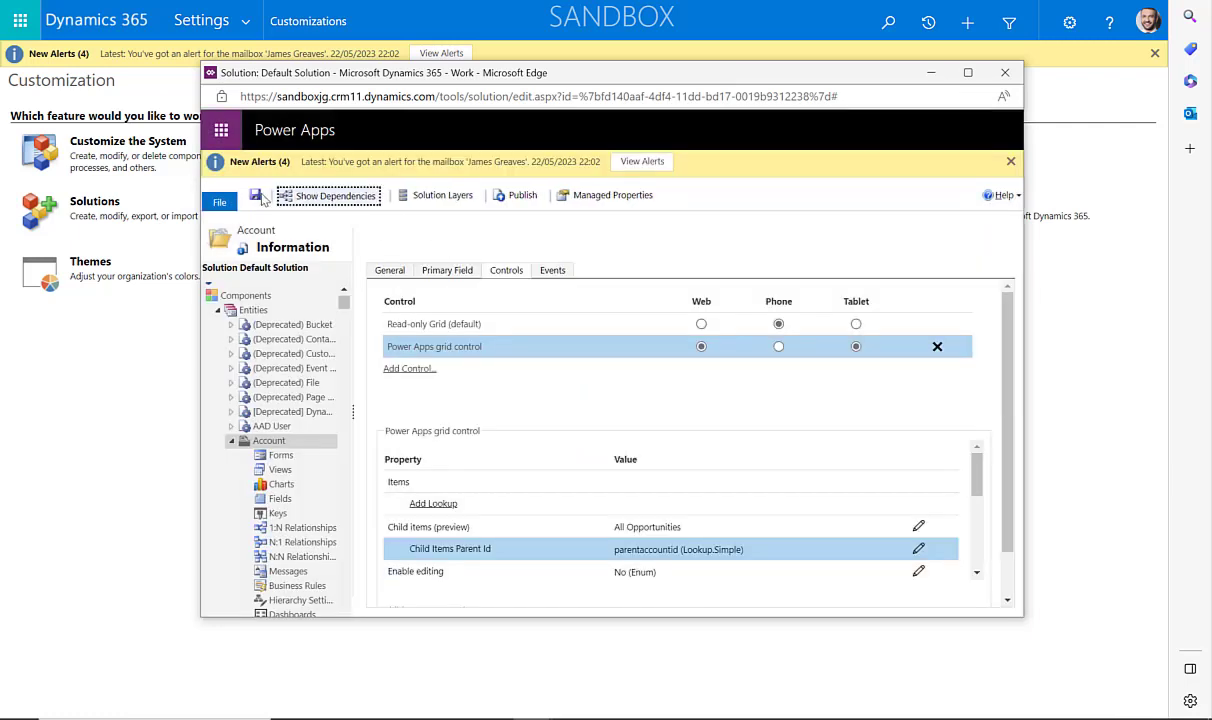
left_click(519, 198)
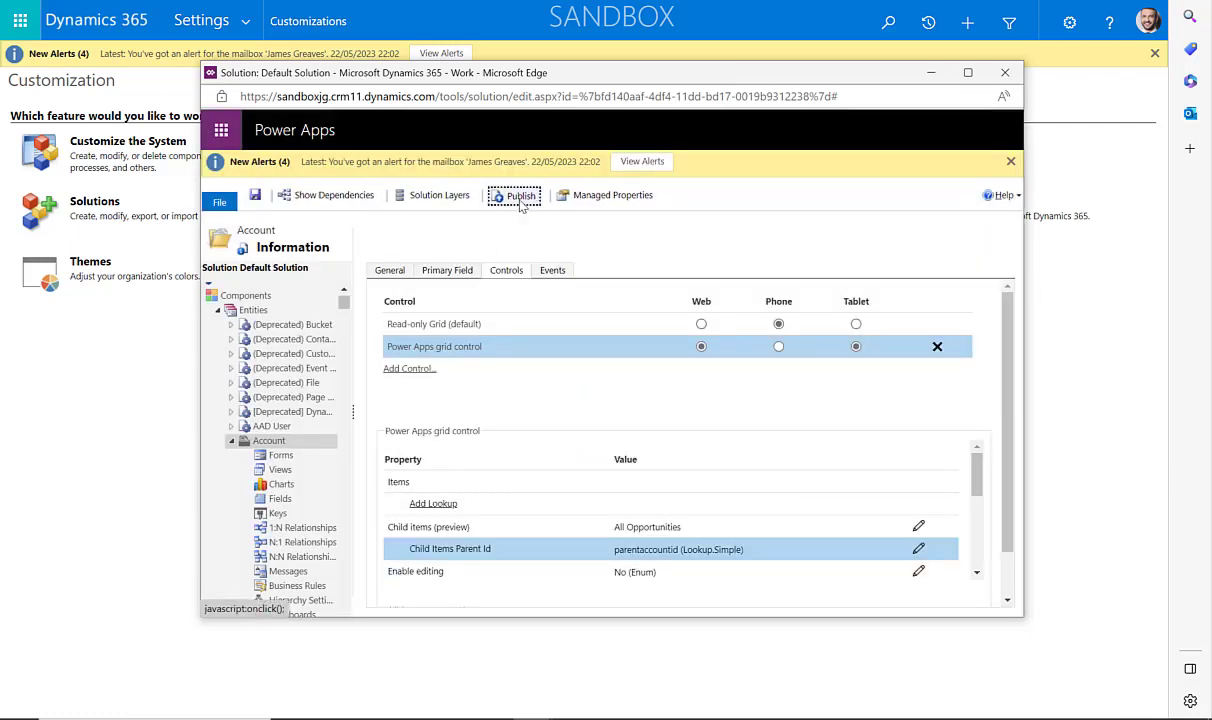